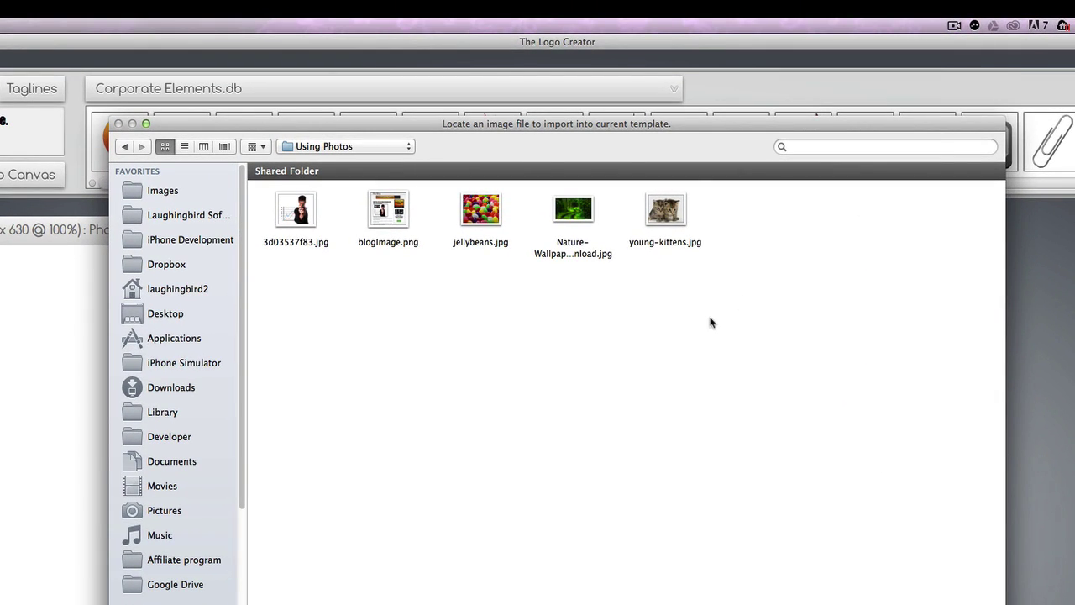
- Load young-kittens.jpg onto the canvas and shift it up and to the right
double_click(664, 251)
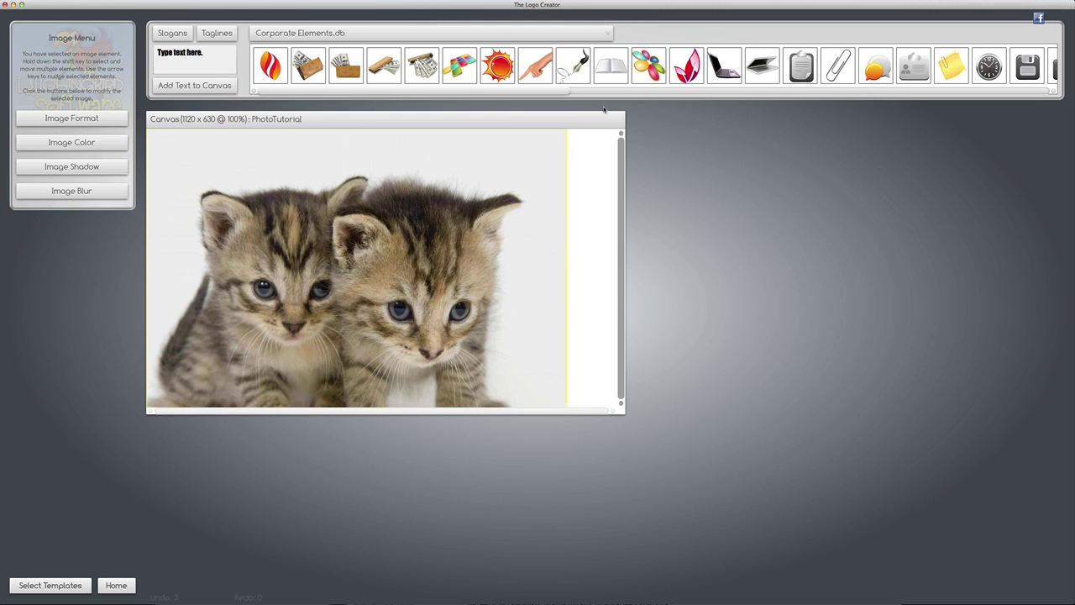
drag(345, 323, 383, 292)
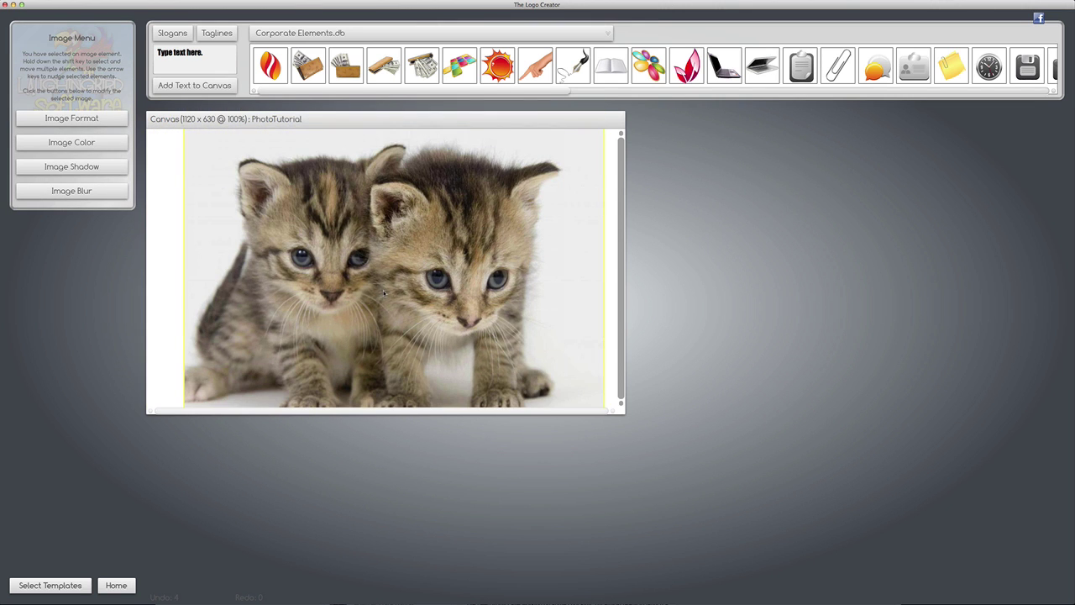
click(88, 1)
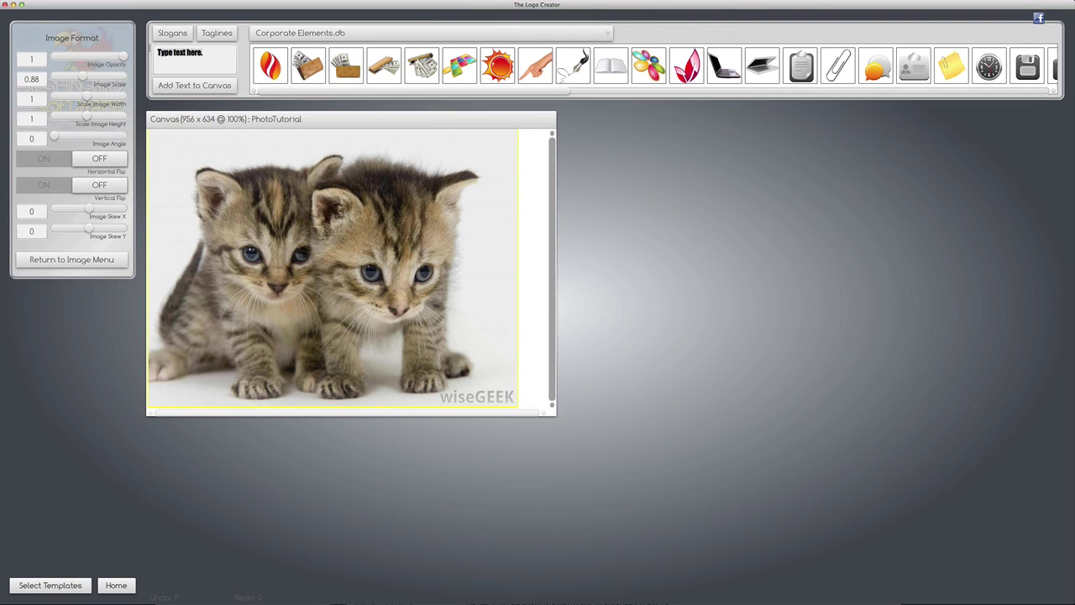
- Enter the 'Say Nothing' top caption and adjust its text shadow angle
click(150, 52)
text(Say Nothing)
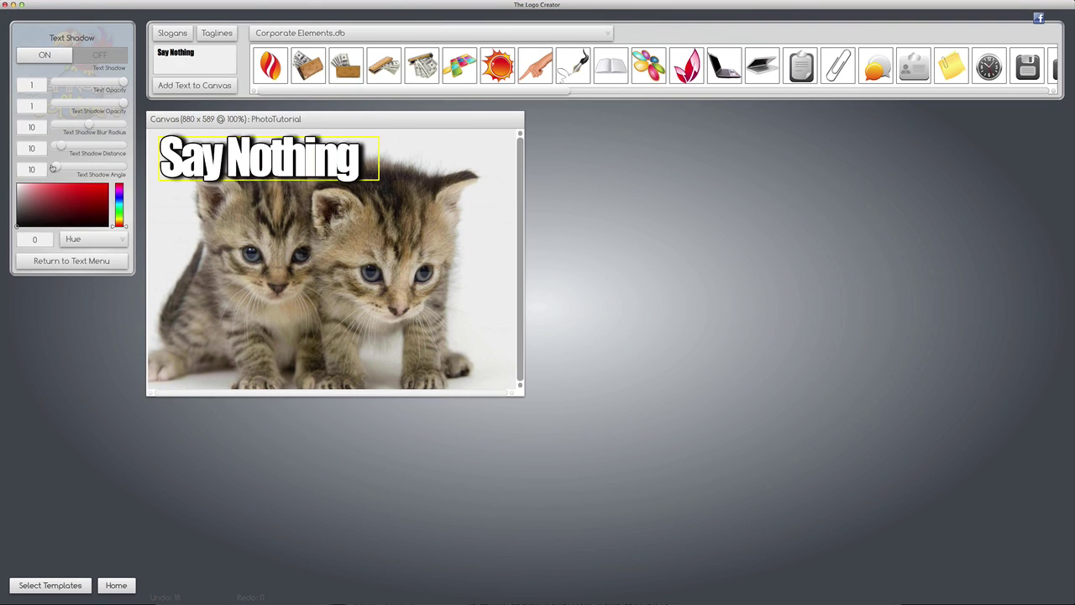
drag(58, 169, 72, 168)
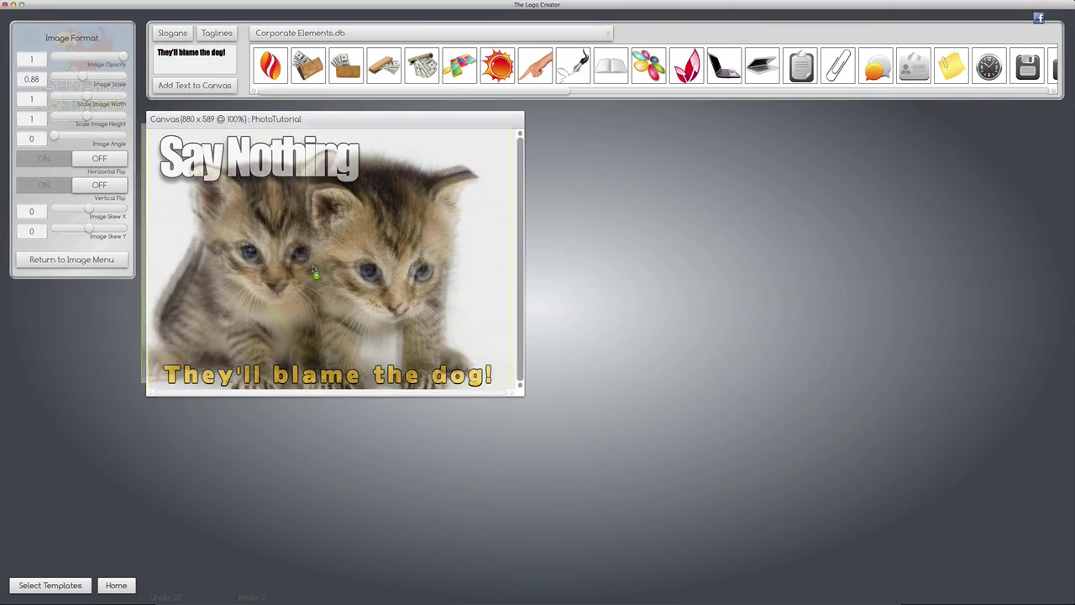
- Delete the kitten photo and close the blogImage.png reference preview
key(Delete)
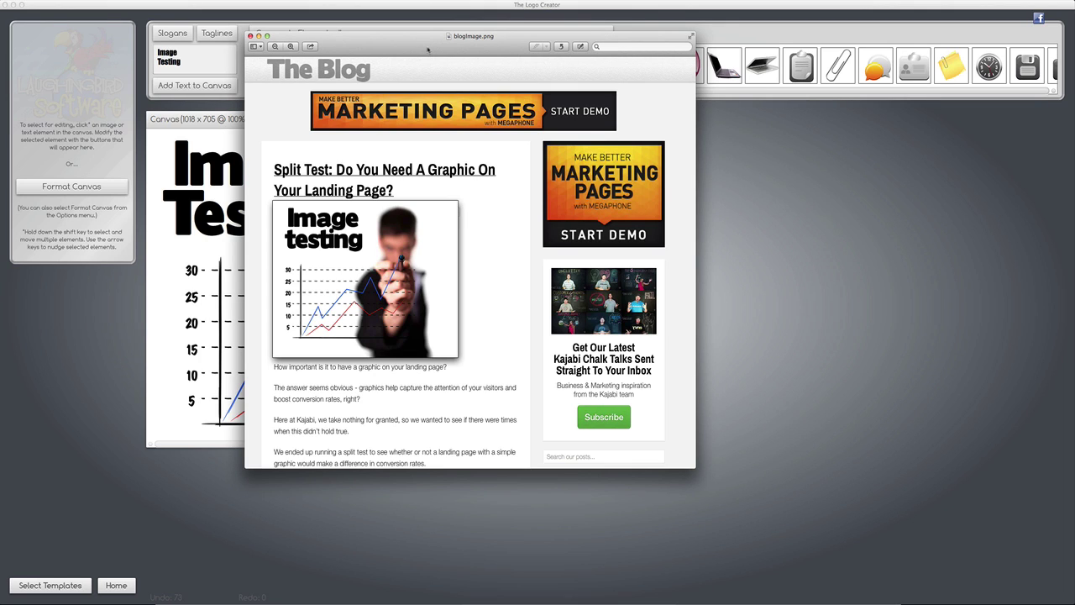
key(super+w)
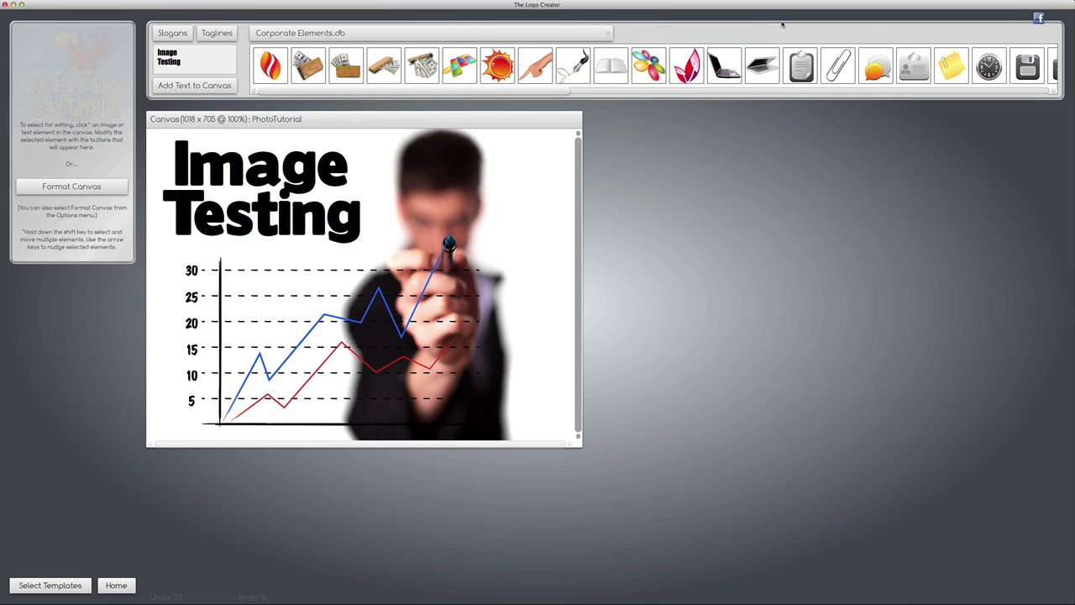
- Bring up the YouTube channel page in Safari and scroll through its Recent activities
click(65, 583)
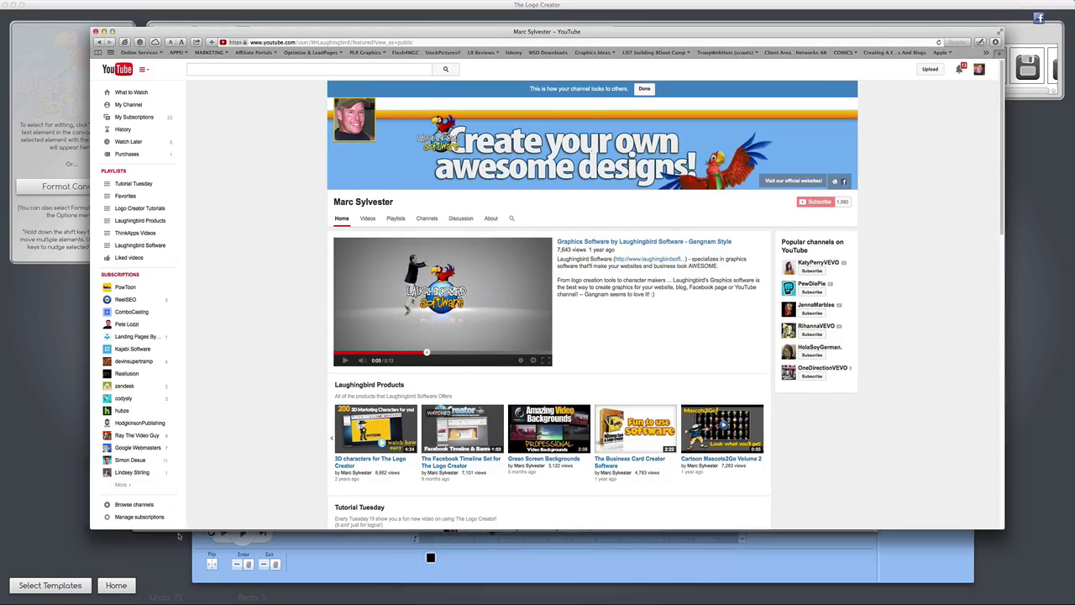
scroll(256, 428, down, 1)
scroll(256, 429, down, 10)
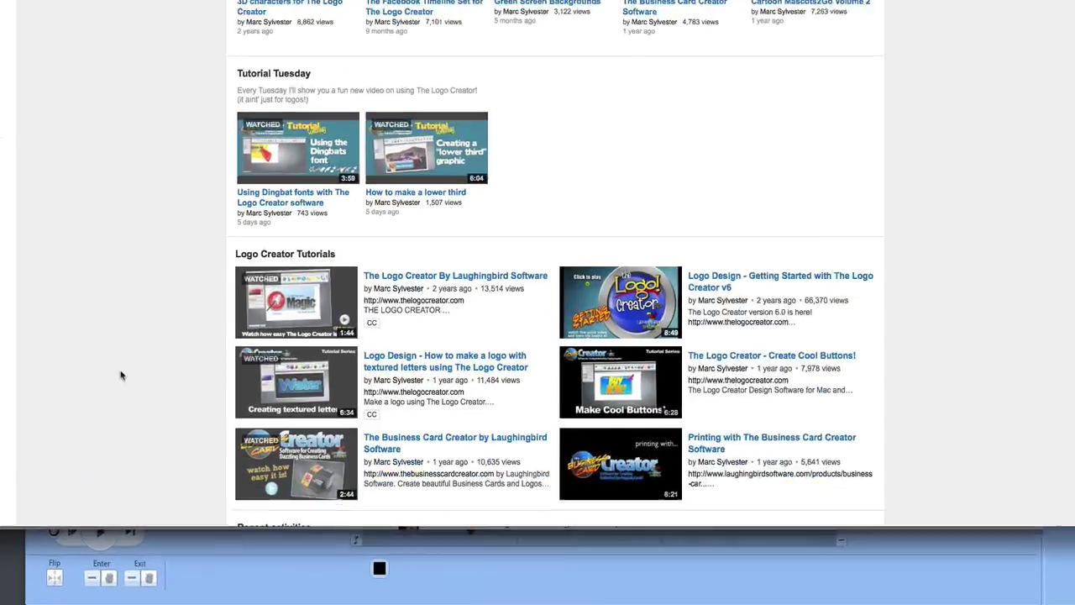
scroll(564, 261, down, 5)
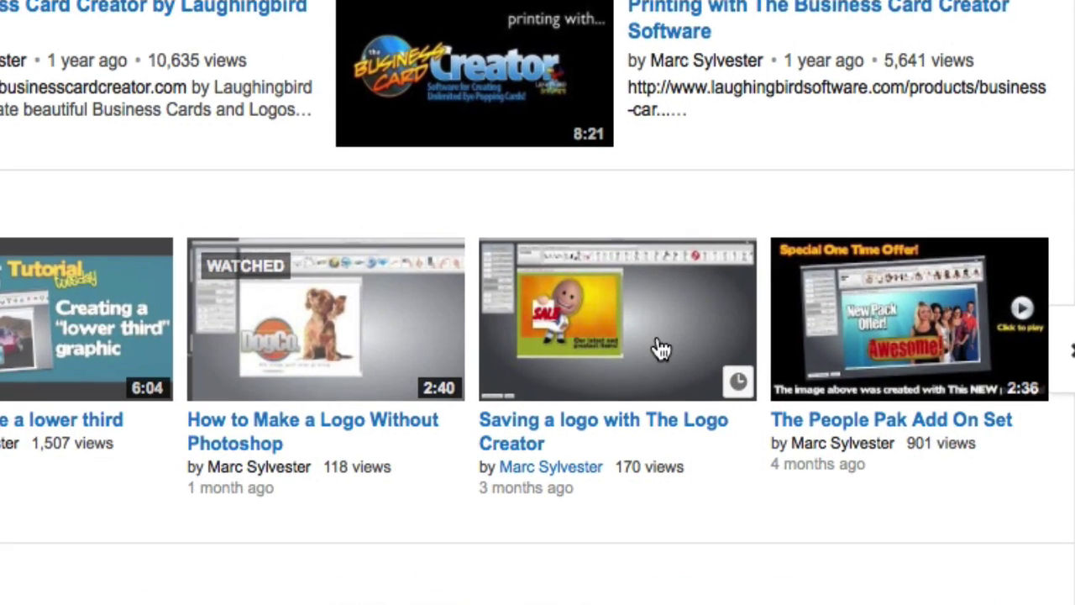
scroll(676, 323, up, 2)
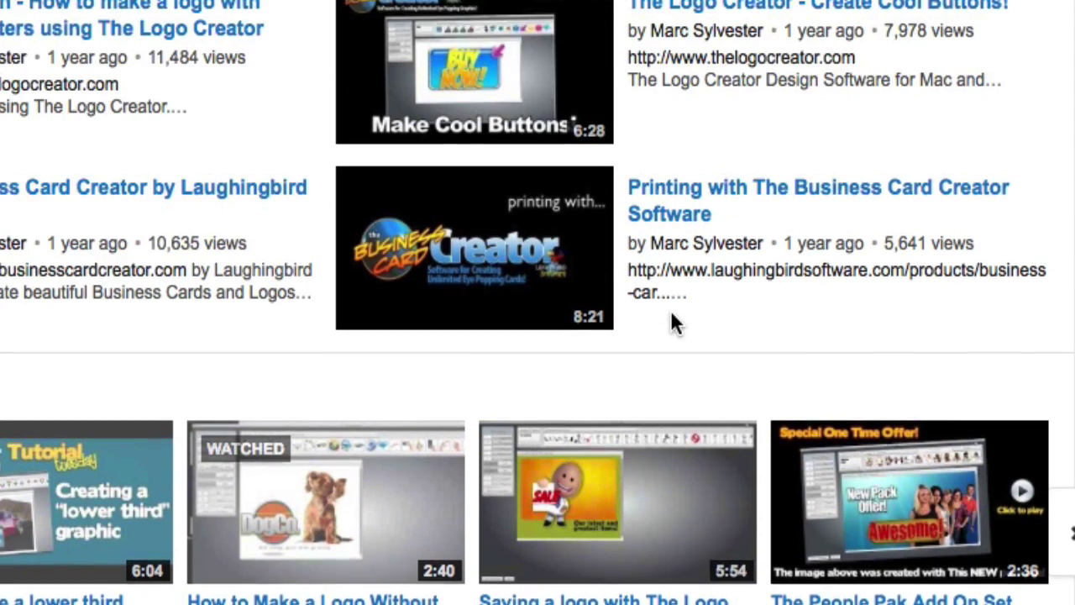
scroll(676, 323, up, 1)
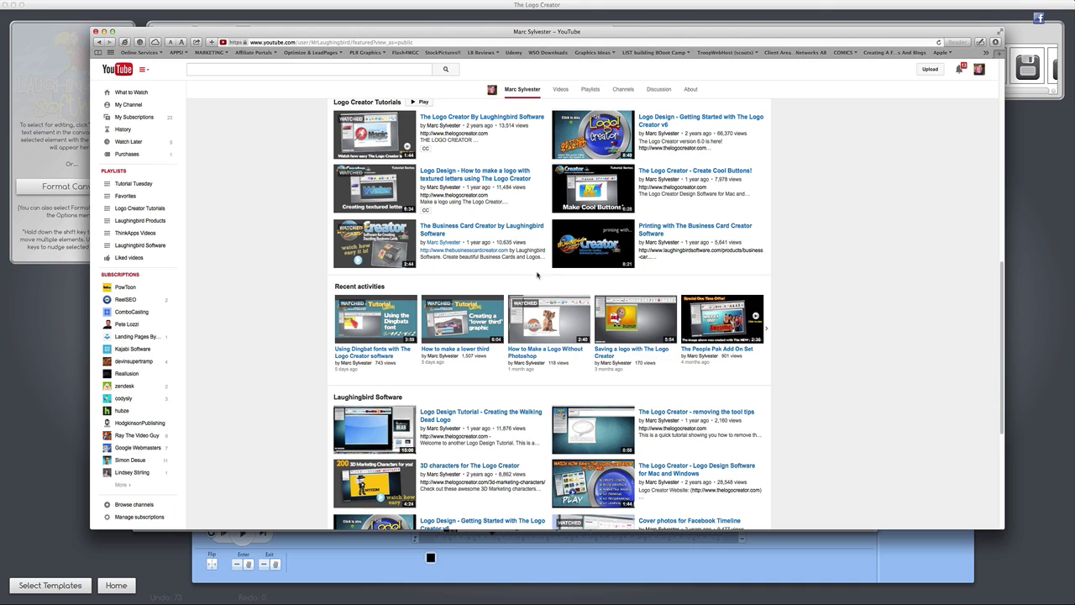
- Open the 'Saving a logo with The Logo Creator' video, skip to 2:25, and pause at 2:26
click(636, 317)
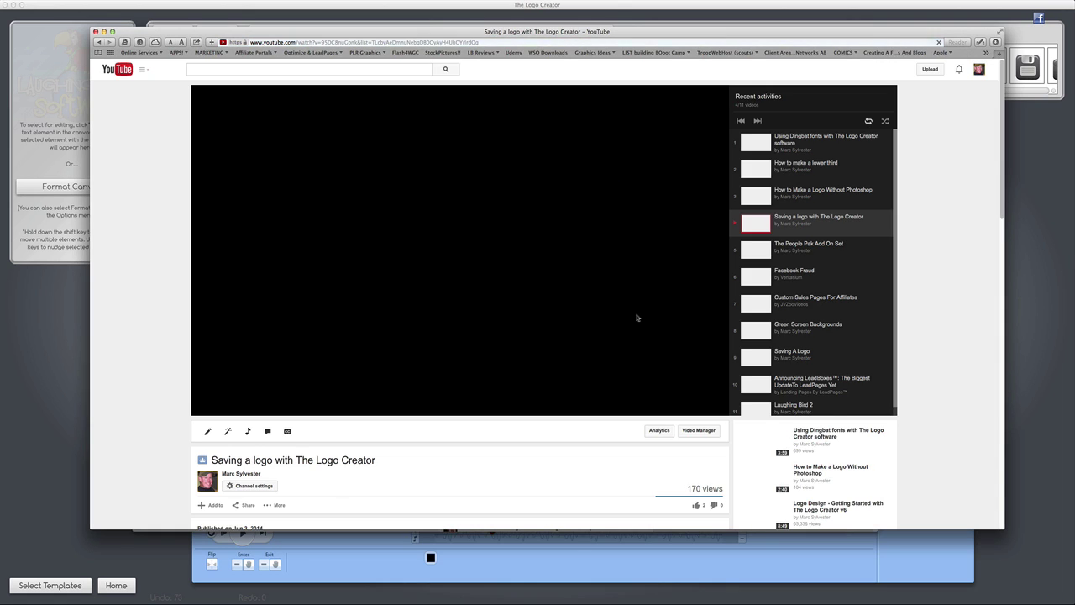
drag(204, 404, 239, 404)
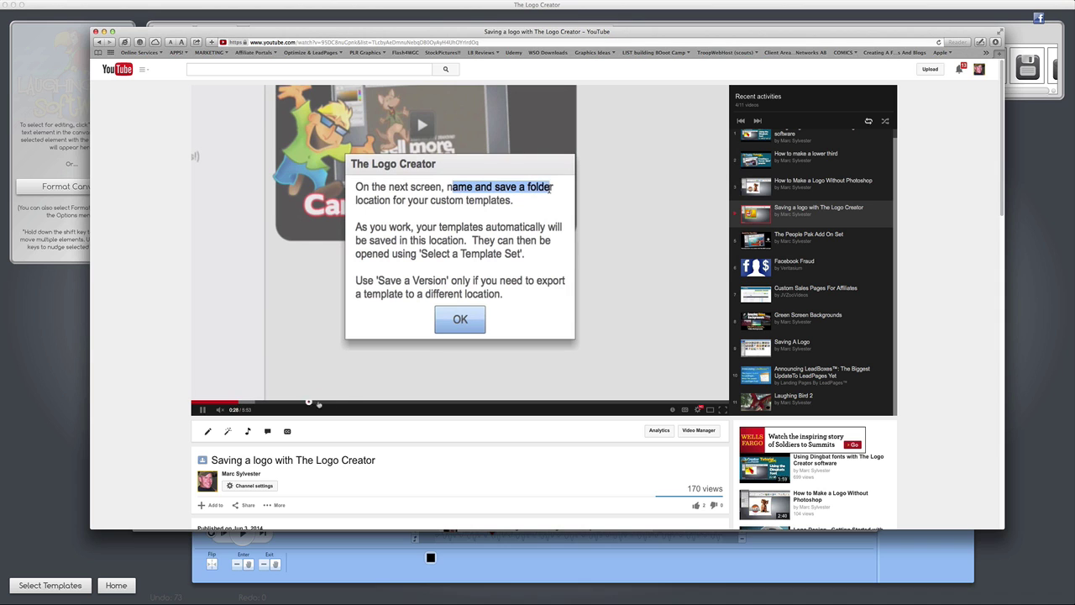
click(414, 401)
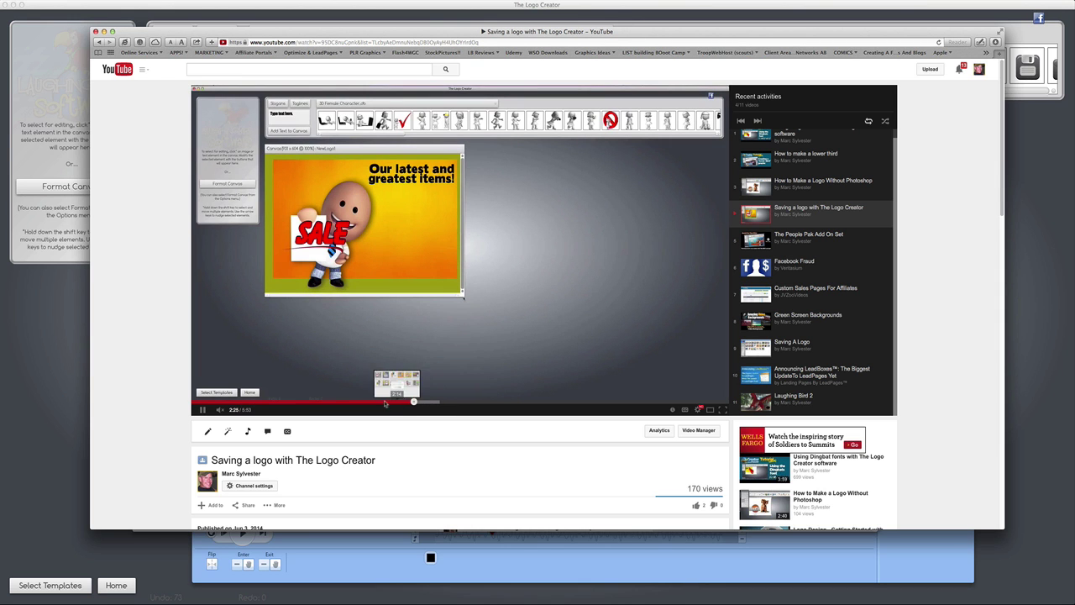
click(420, 340)
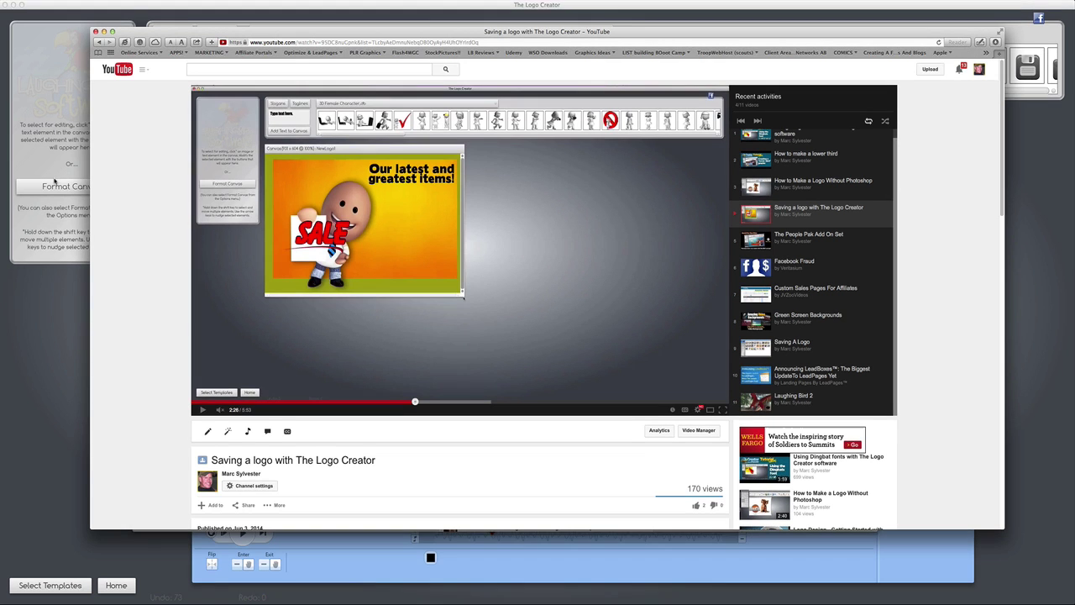
- Back in The Logo Creator, delete the chart image and import the SALE screenshot
click(880, 595)
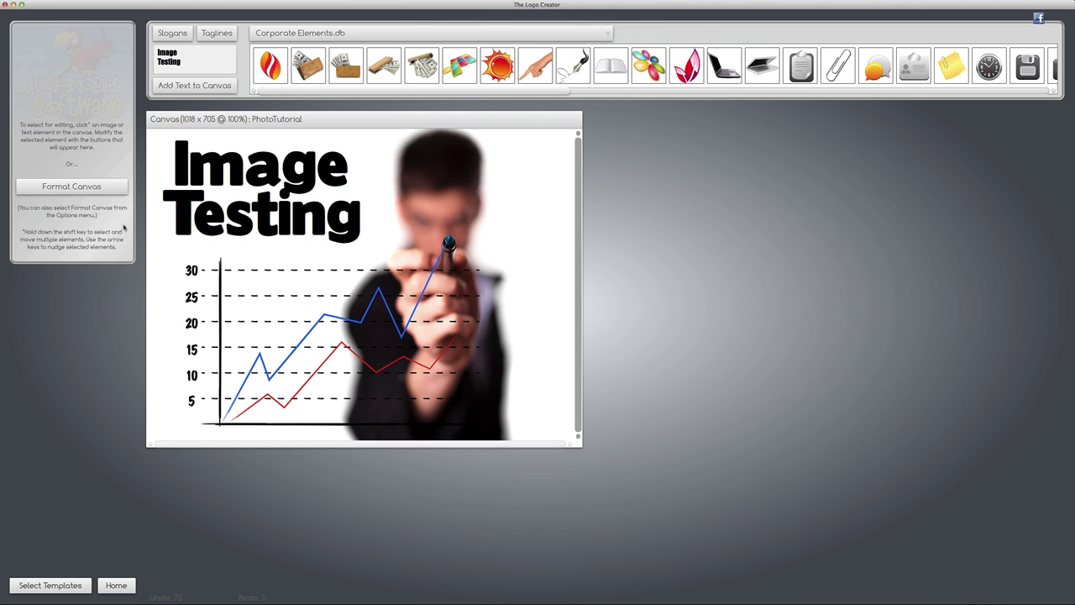
click(259, 284)
key(Delete)
click(104, 10)
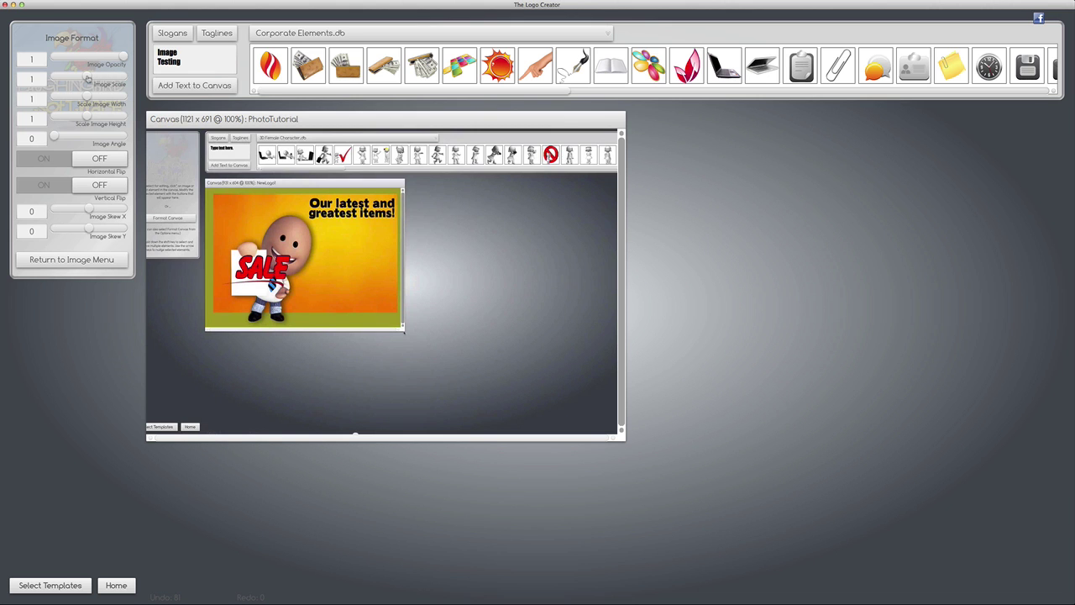
- Shrink the screenshot slightly, tilt it, and move it up and left on the canvas
drag(90, 80, 70, 78)
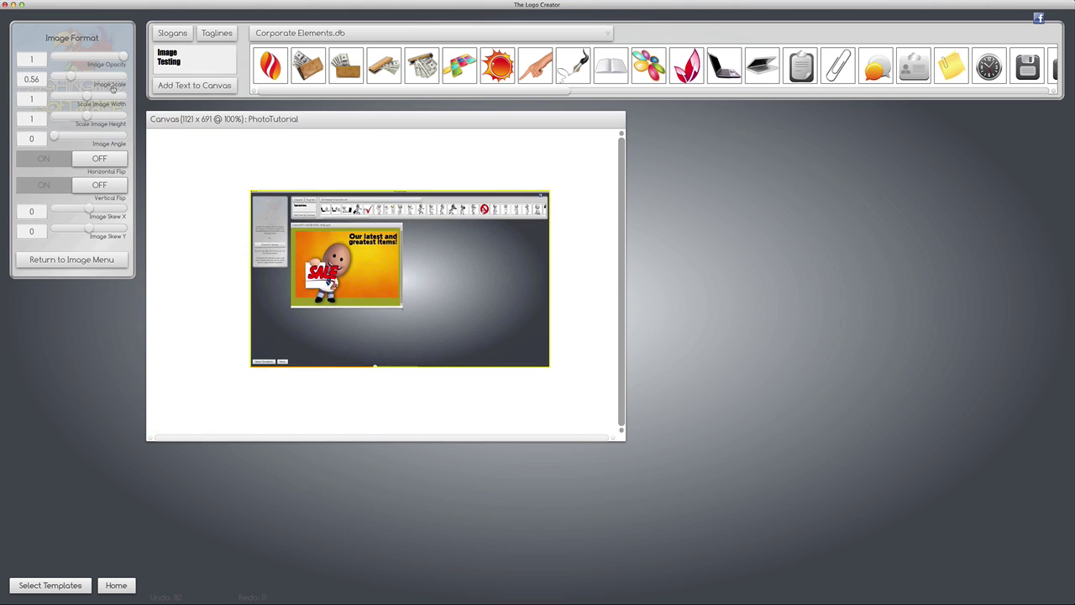
drag(438, 296, 407, 264)
drag(57, 137, 138, 155)
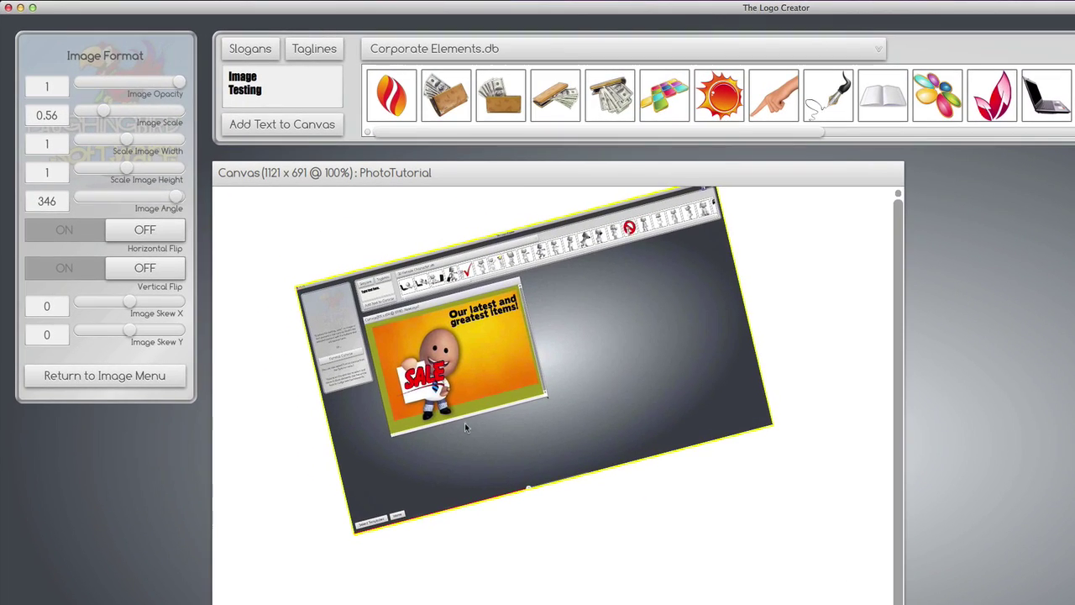
drag(361, 326, 363, 362)
drag(470, 469, 468, 468)
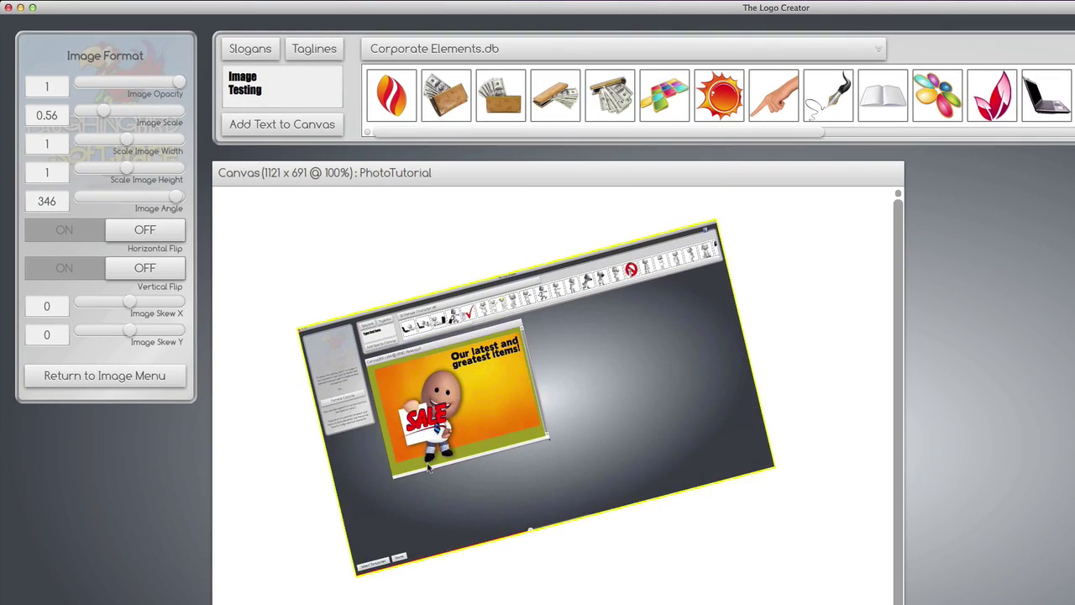
- Make the canvas background black and set the screenshot's tilt to 357 degrees
click(274, 300)
click(118, 274)
drag(67, 231, 26, 262)
click(617, 386)
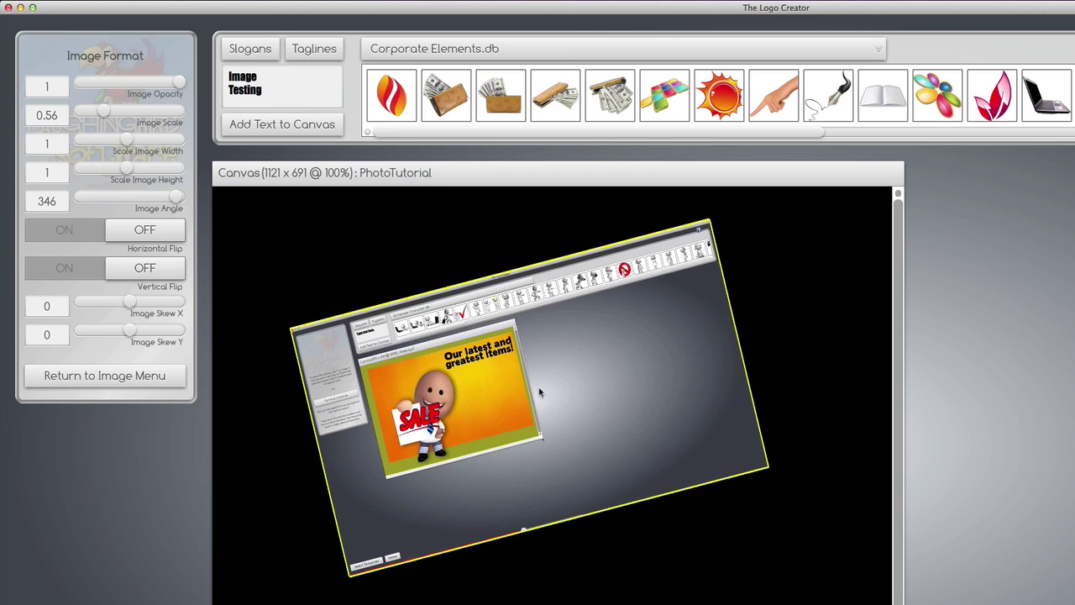
drag(188, 207, 192, 207)
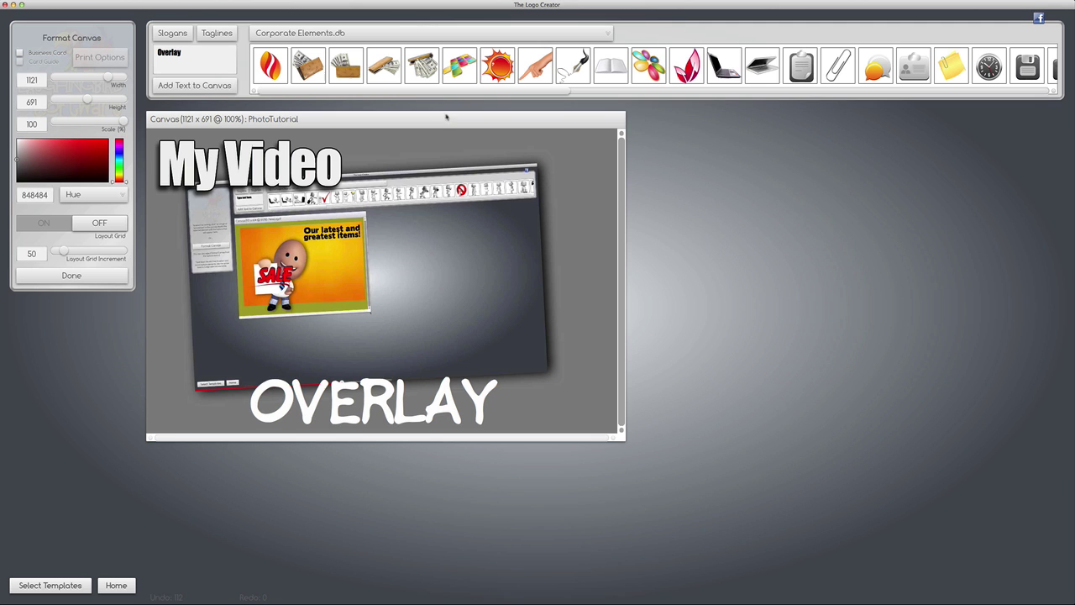
- Place the sun clip-art behind 'My Video' at top-left and export the design as JPG
drag(497, 65, 195, 181)
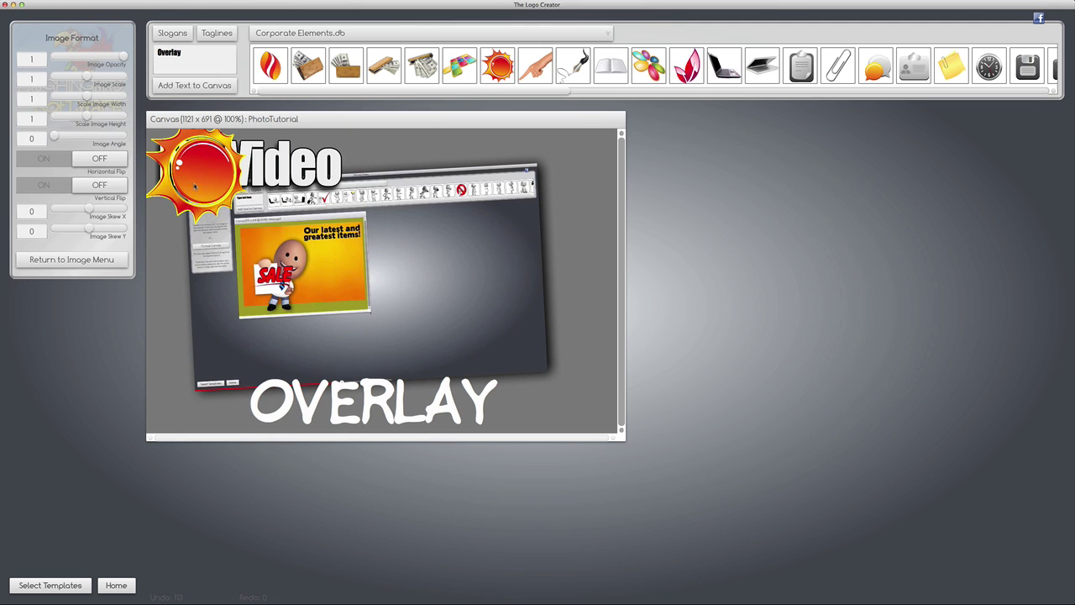
click(97, 3)
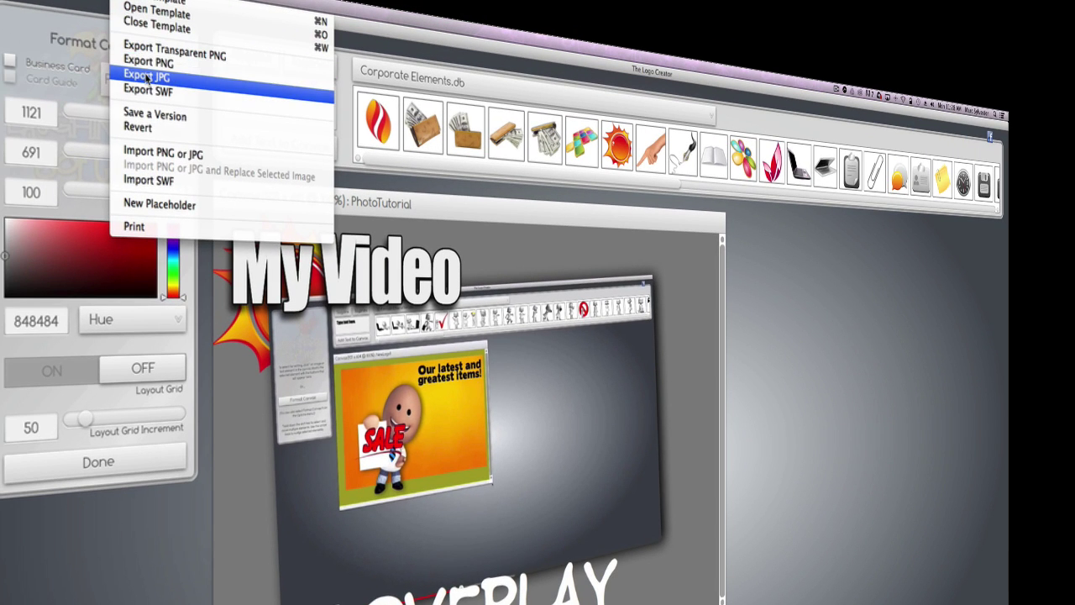
click(148, 79)
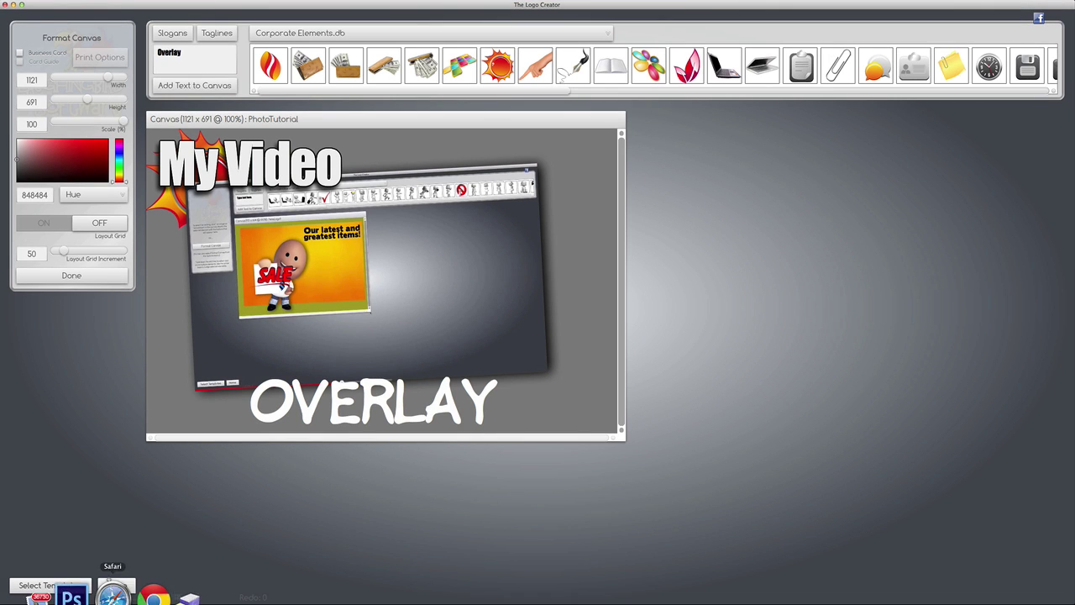
- Set the exported overlay JPG as the custom thumbnail of the Saving a logo video
click(115, 592)
click(697, 430)
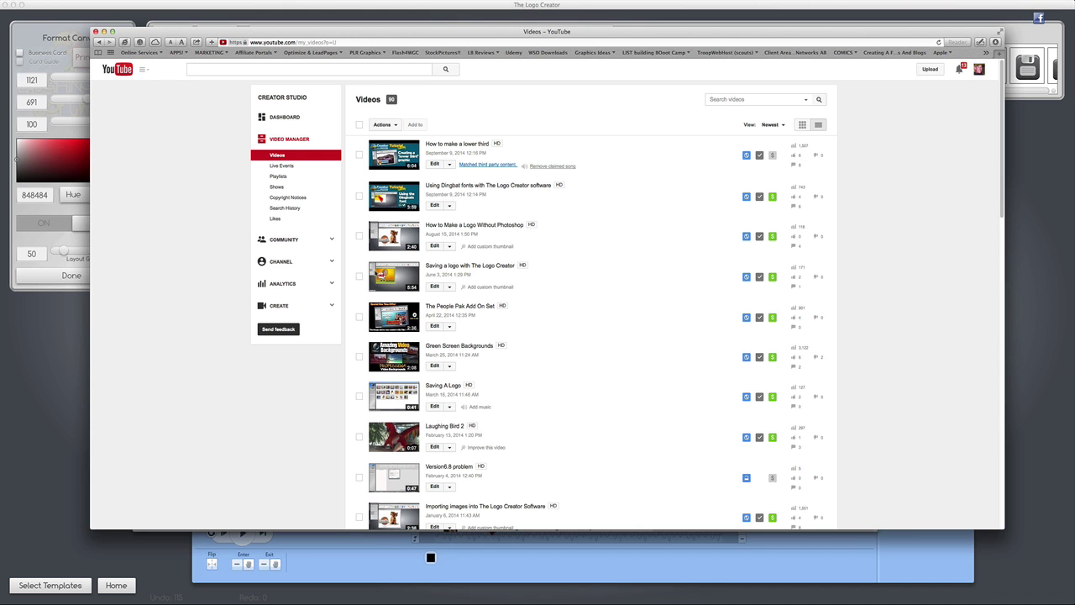
click(393, 287)
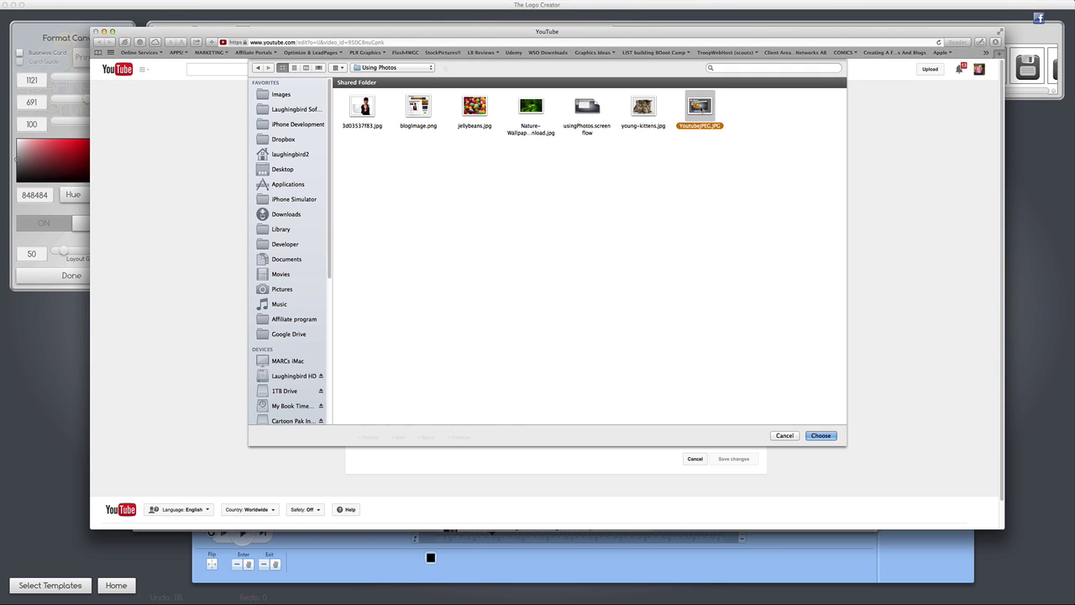
key(Return)
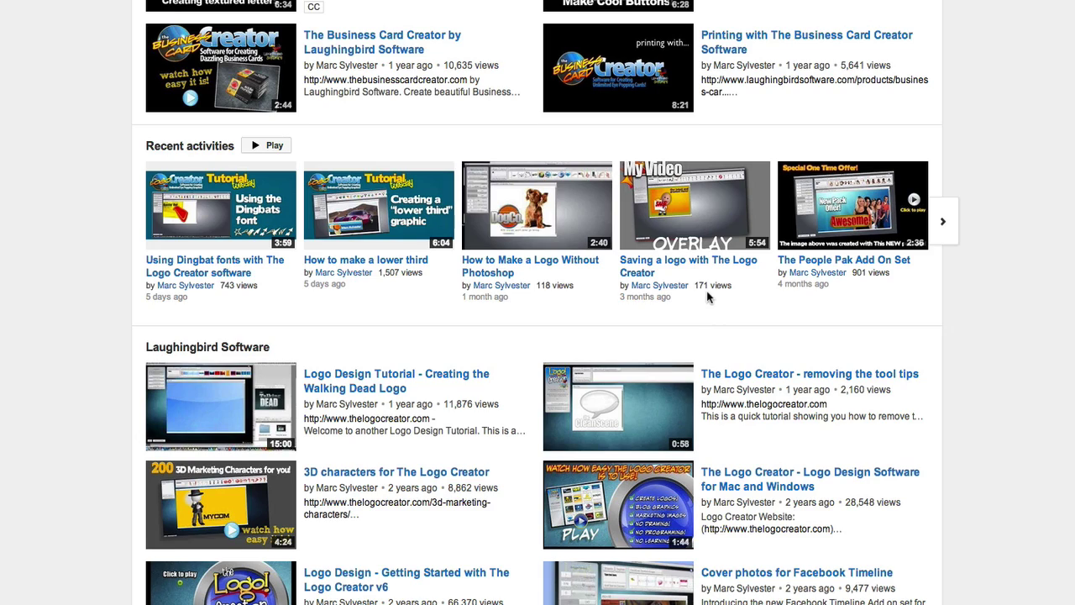
- Scroll the channel page to check the new OVERLAY thumbnail in Recent activities
scroll(707, 294, up, 2)
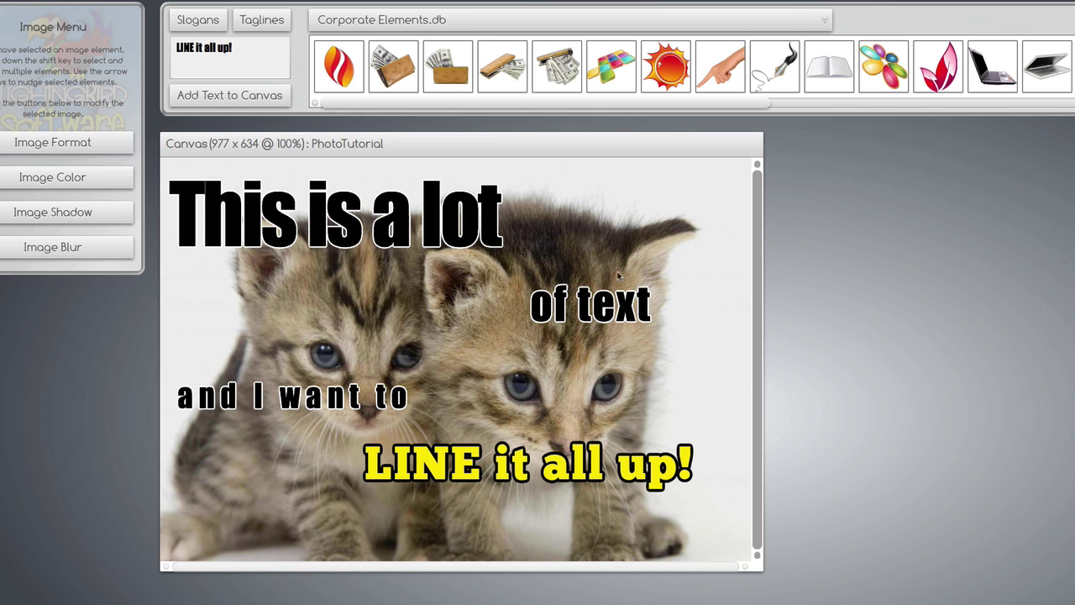
- Move the kittens photo left, leaving a white strip at the right edge, and deselect it
drag(668, 229, 554, 228)
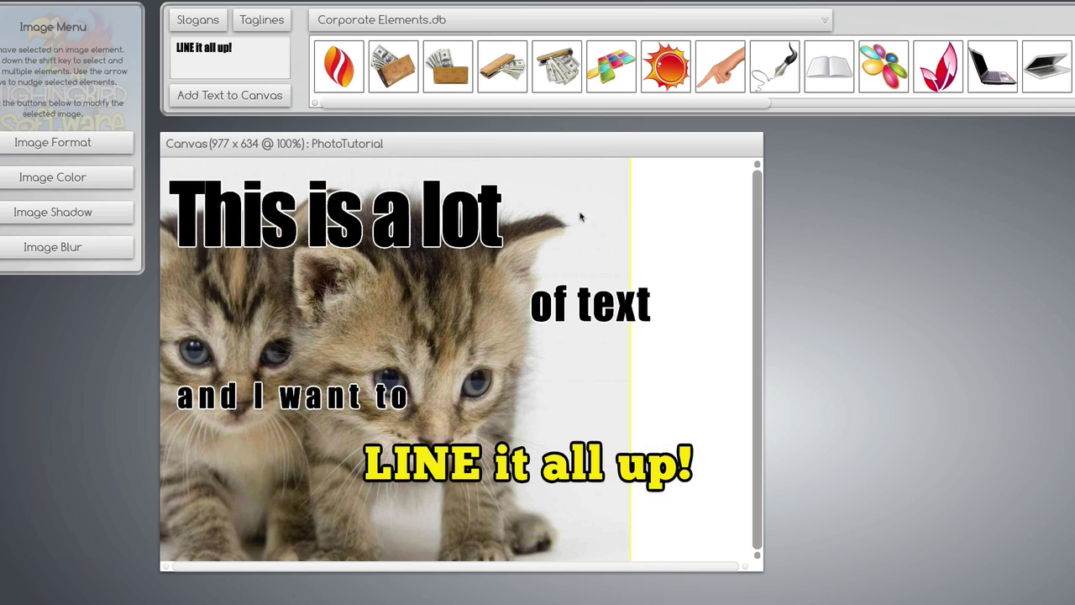
click(706, 234)
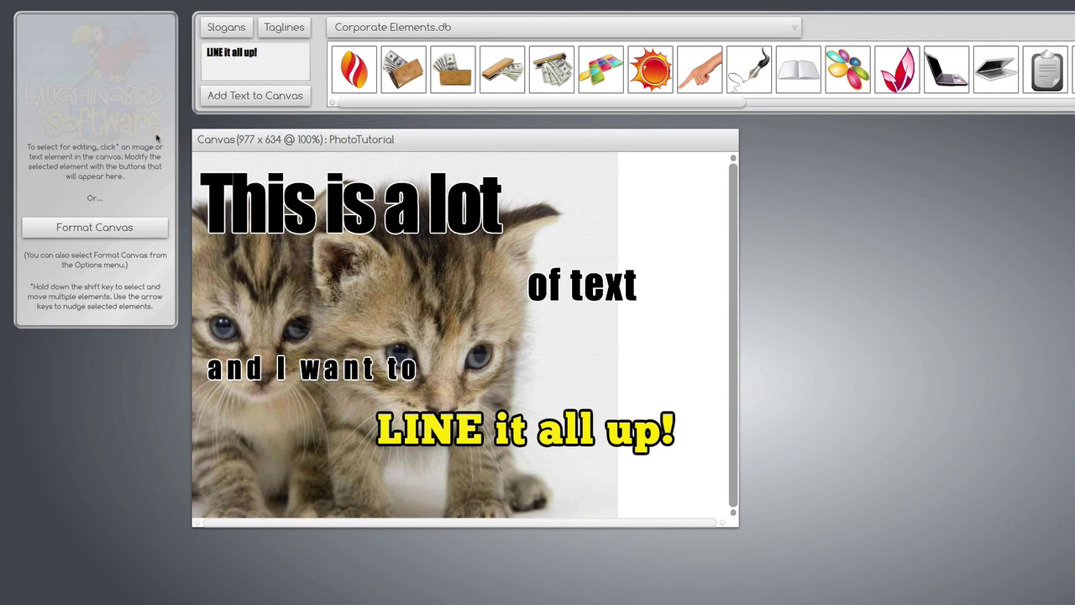
- Turn on the canvas layout grid with a 57 increment
click(95, 227)
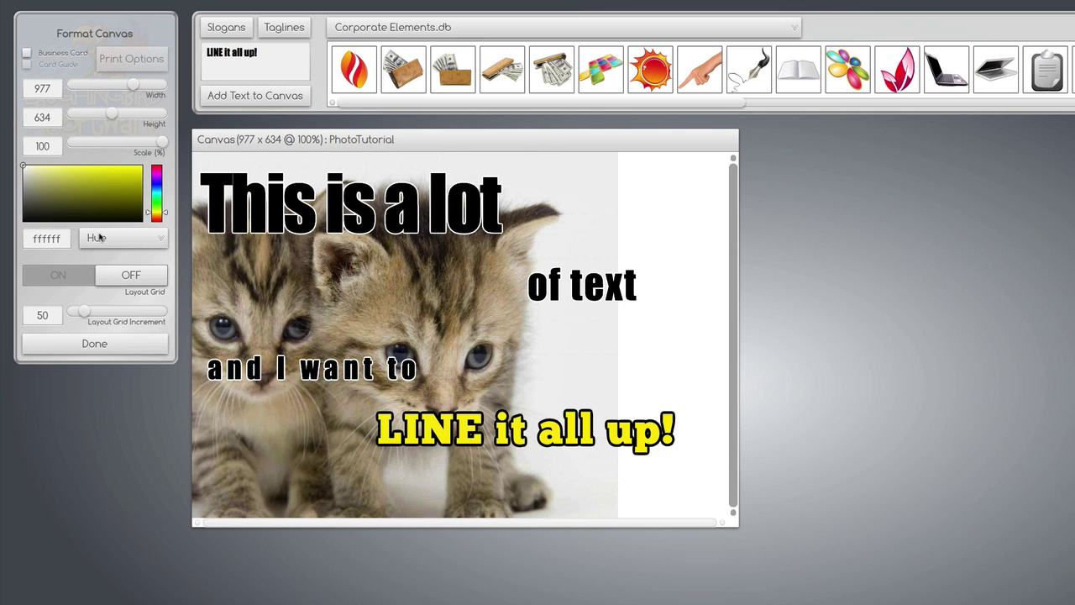
click(72, 285)
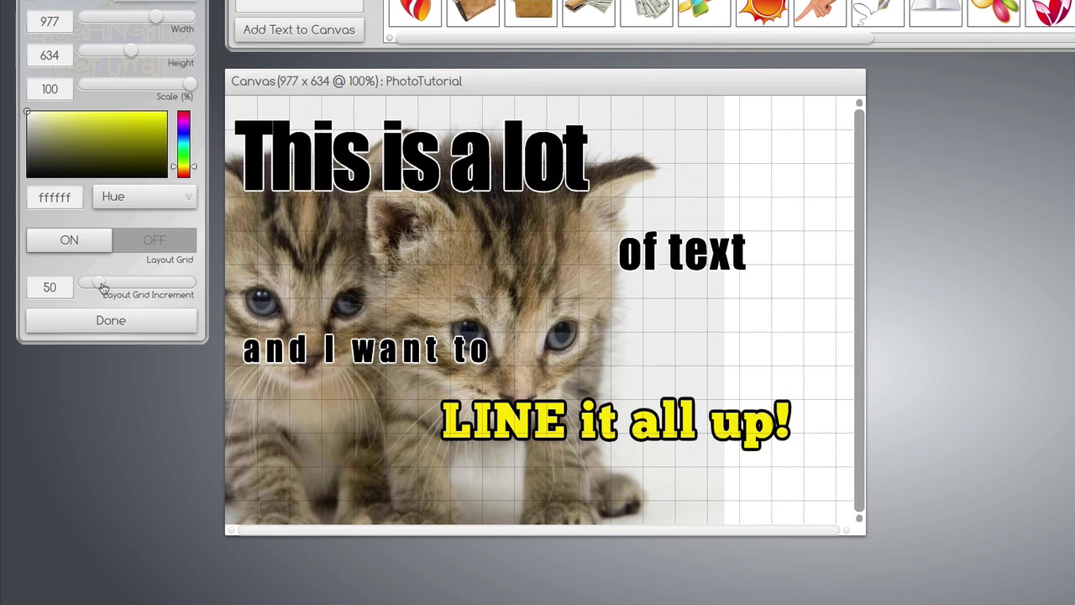
drag(84, 310, 102, 288)
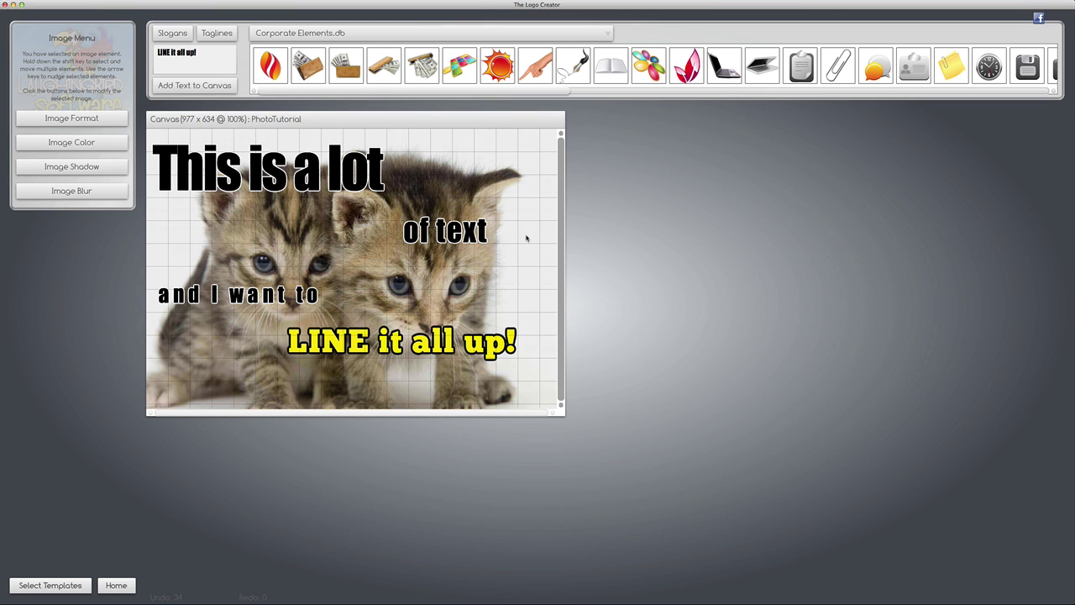
- Snap the captions into two rows: 'This is a lot of text' and 'and I want to LINE it all up!'
click(304, 188)
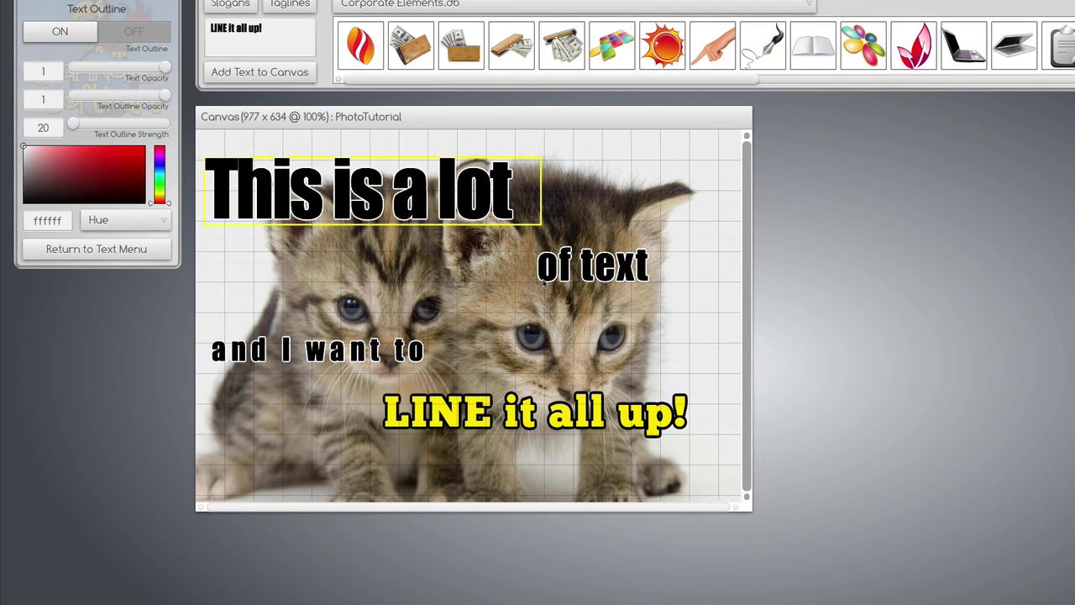
drag(538, 281, 533, 229)
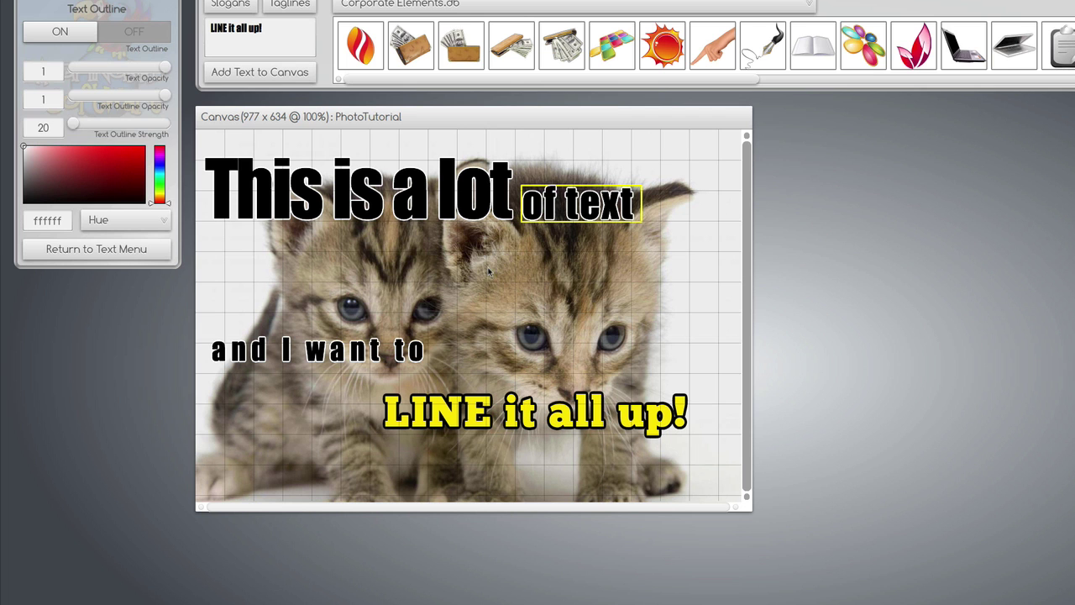
drag(399, 361, 398, 283)
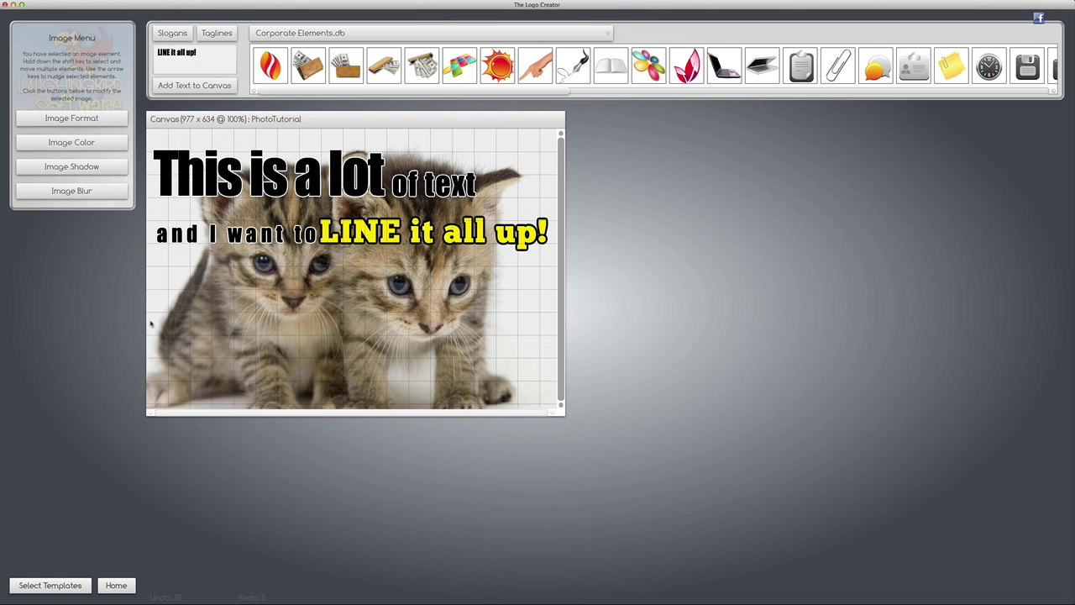